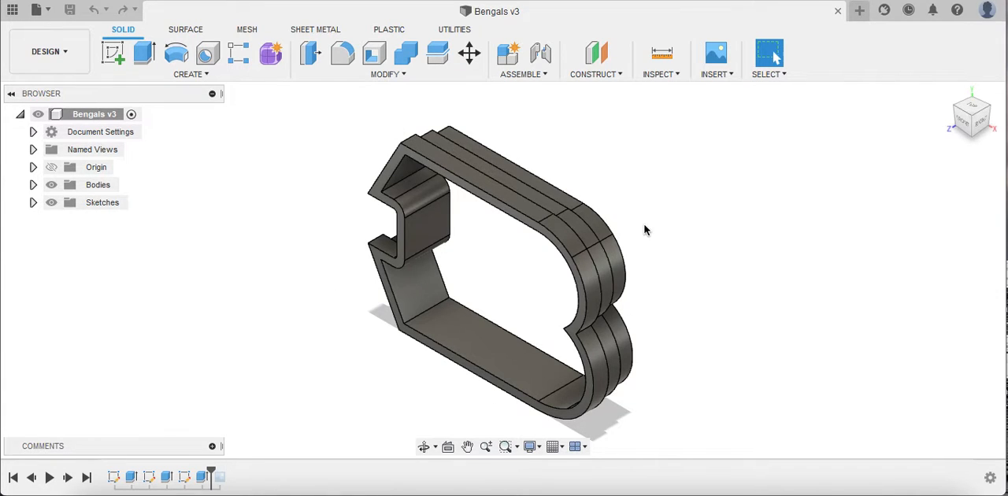
Step: Create a new drawing from the Bengals design with the ASME standard, inch units and sheet size A (11in x 8.5in)
click(66, 54)
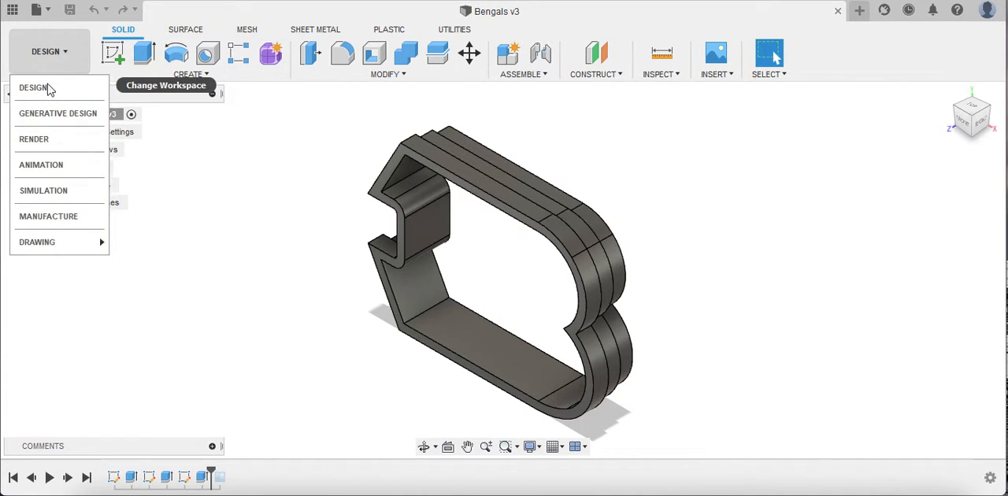
mouse_move(86, 248)
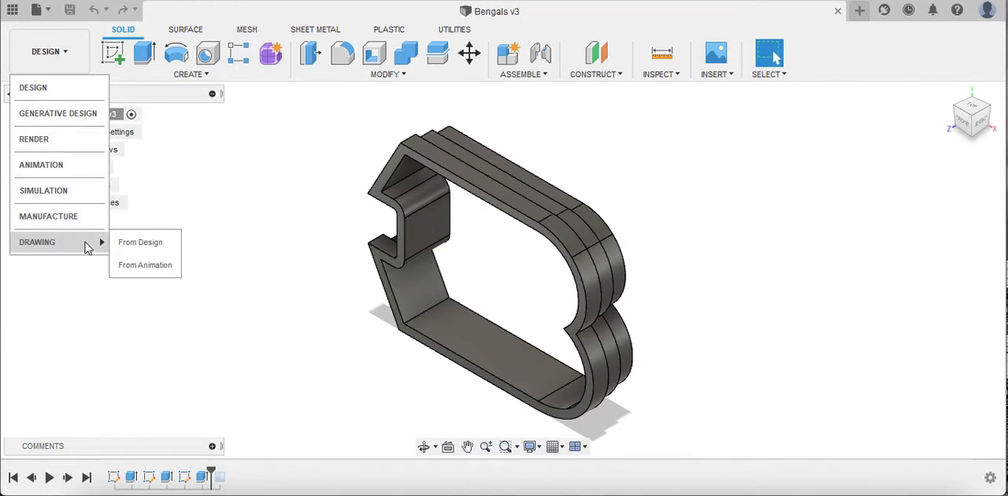
click(171, 248)
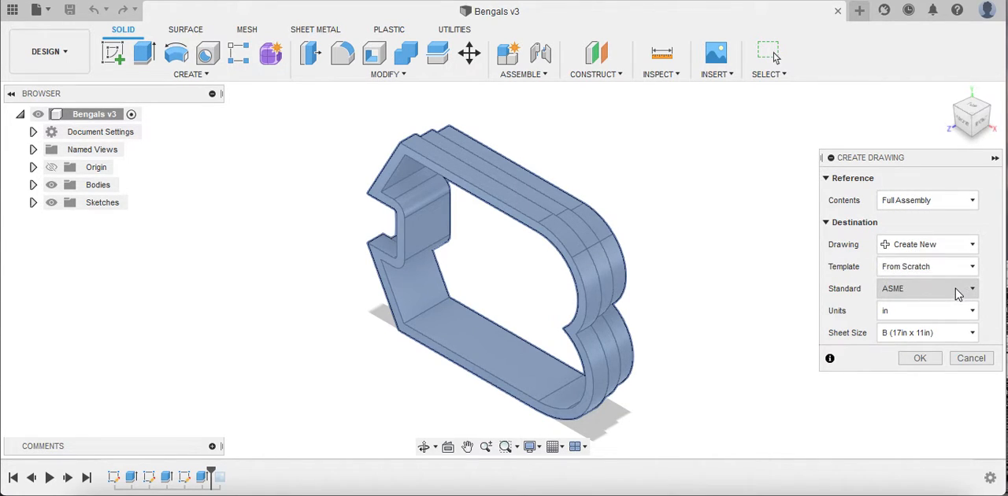
click(923, 334)
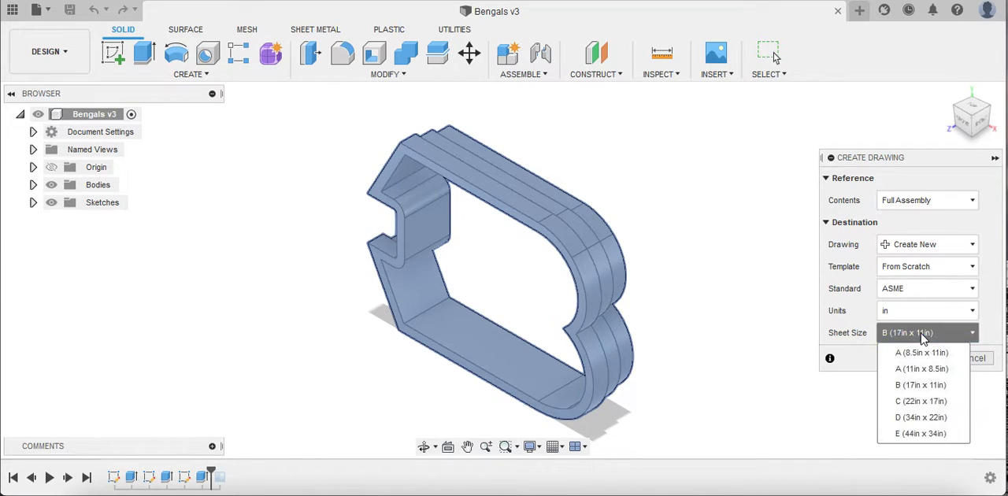
click(941, 373)
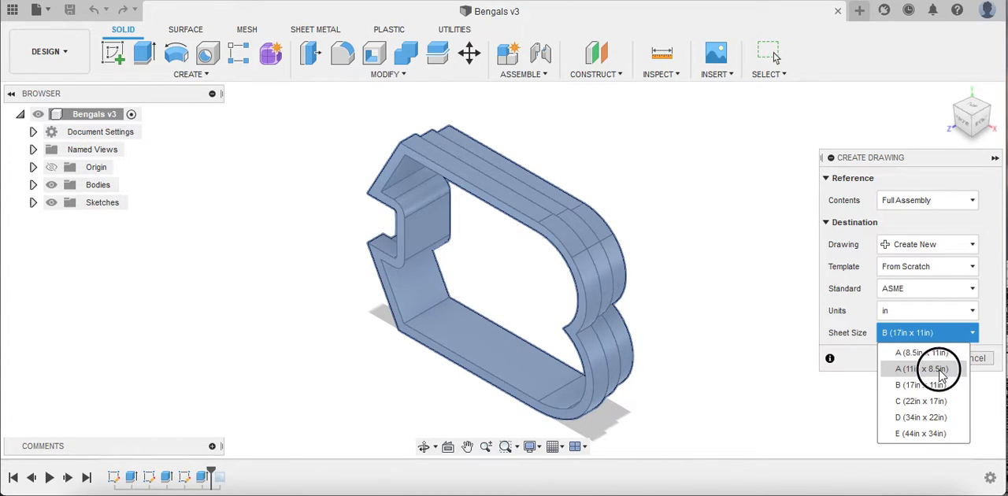
click(934, 359)
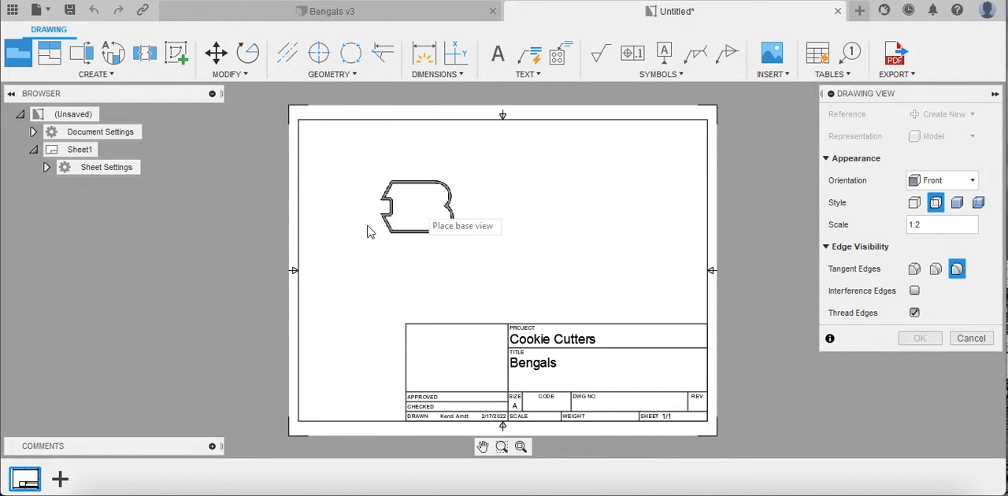
Step: Place the base view above and to the left of the title block, in Front orientation at 1:2 scale
click(404, 285)
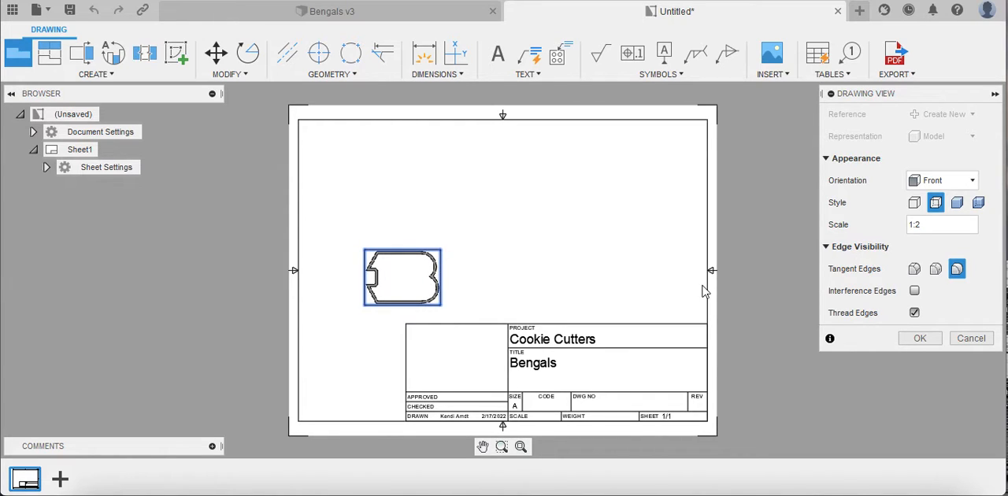
click(936, 182)
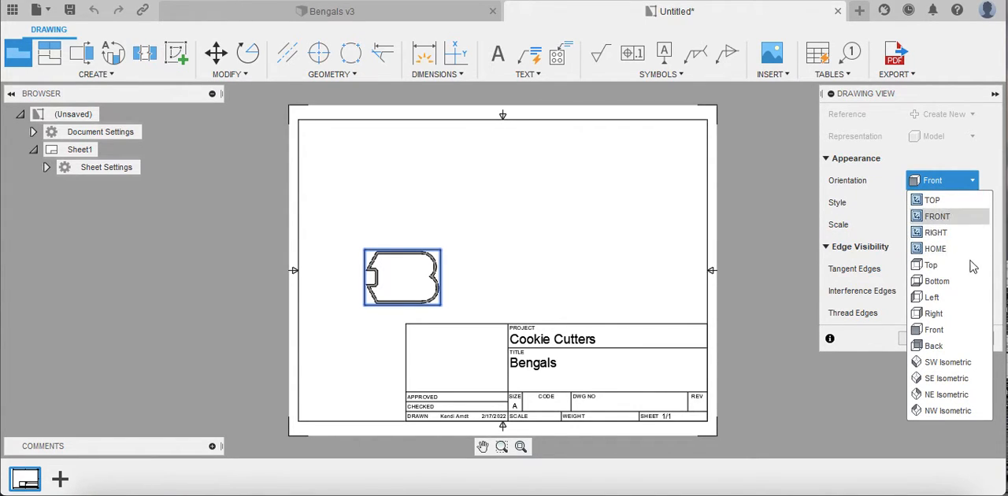
click(836, 191)
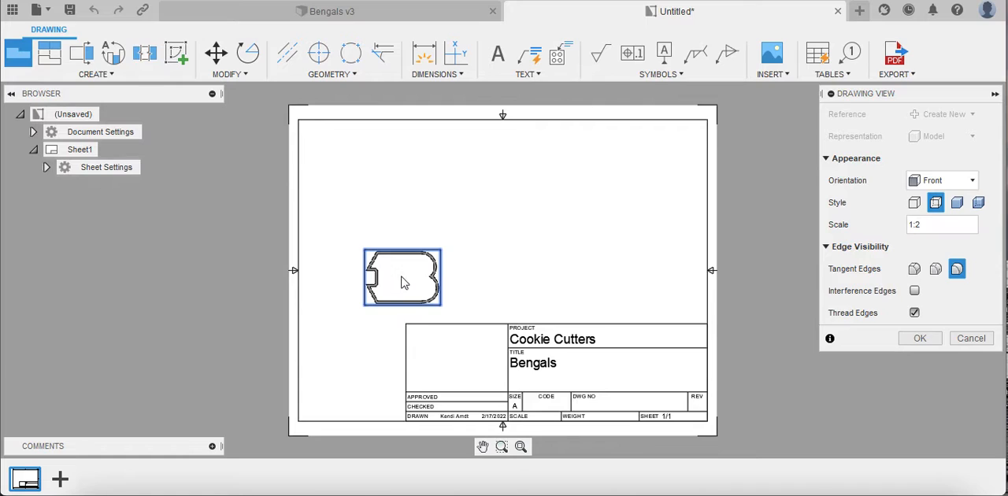
click(920, 338)
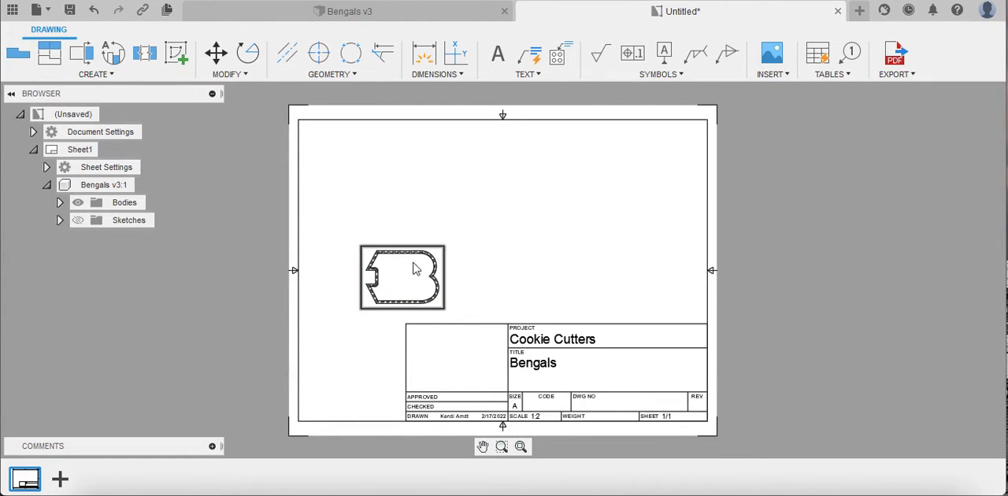
Step: Project a side view to the right of the front view and an isometric view diagonally above it
scroll(403, 274, up, 3)
scroll(403, 275, down, 1)
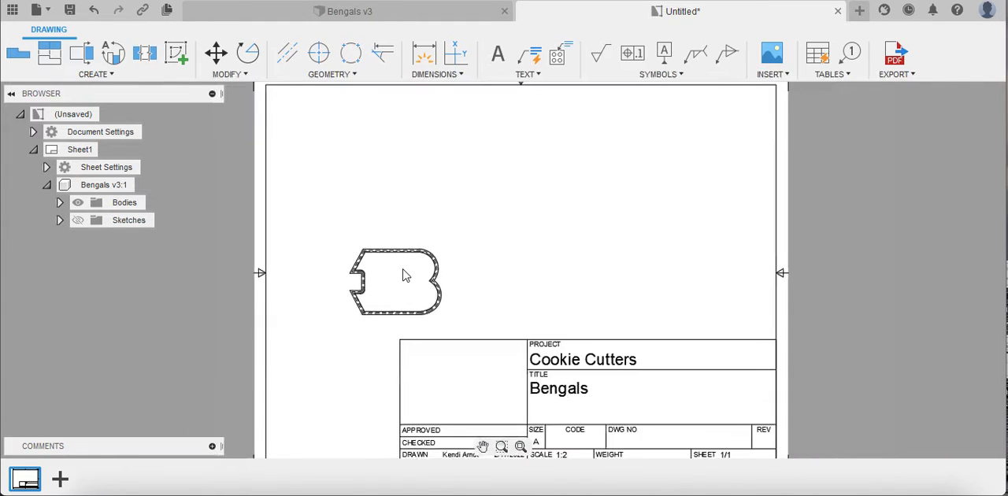
scroll(403, 275, down, 1)
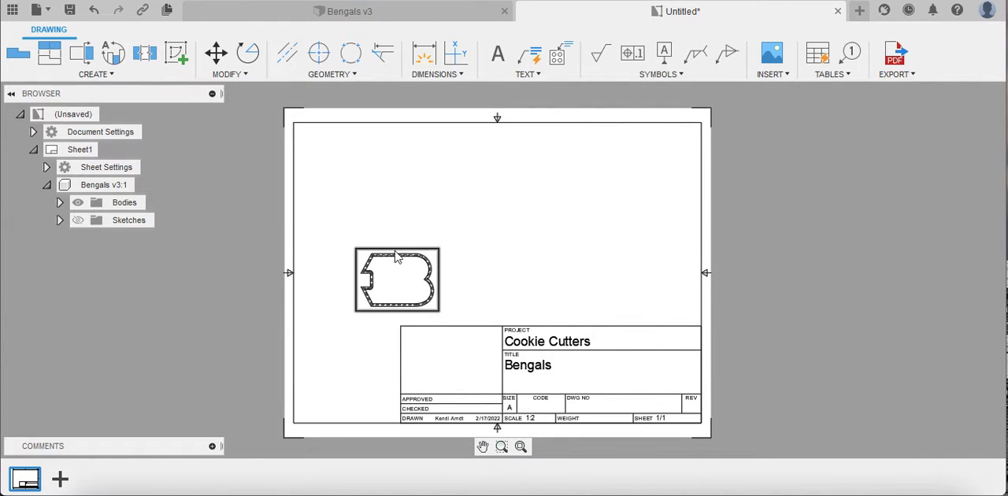
click(49, 58)
click(415, 286)
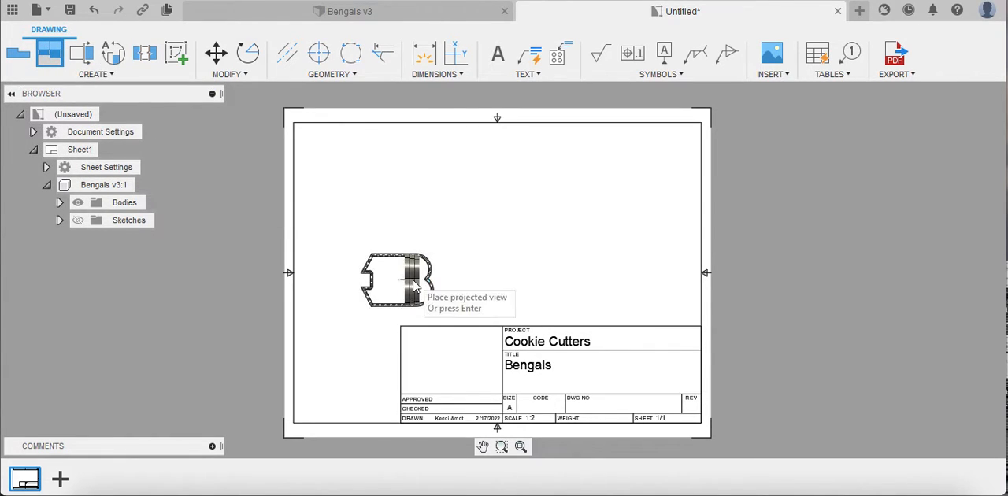
click(564, 286)
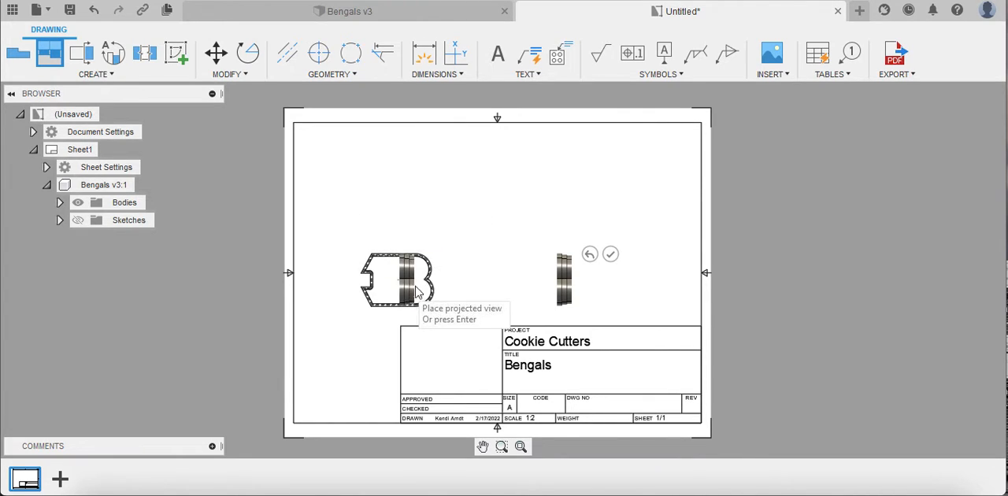
click(538, 189)
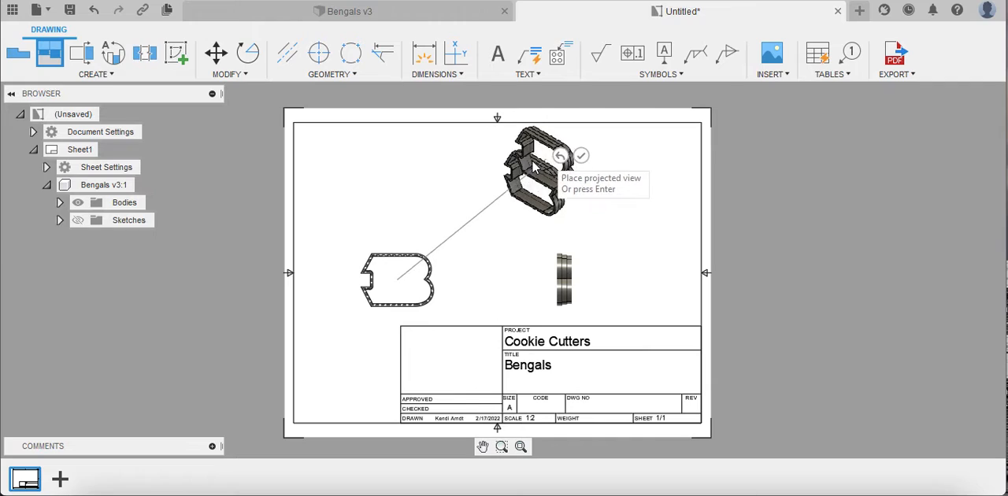
key(Return)
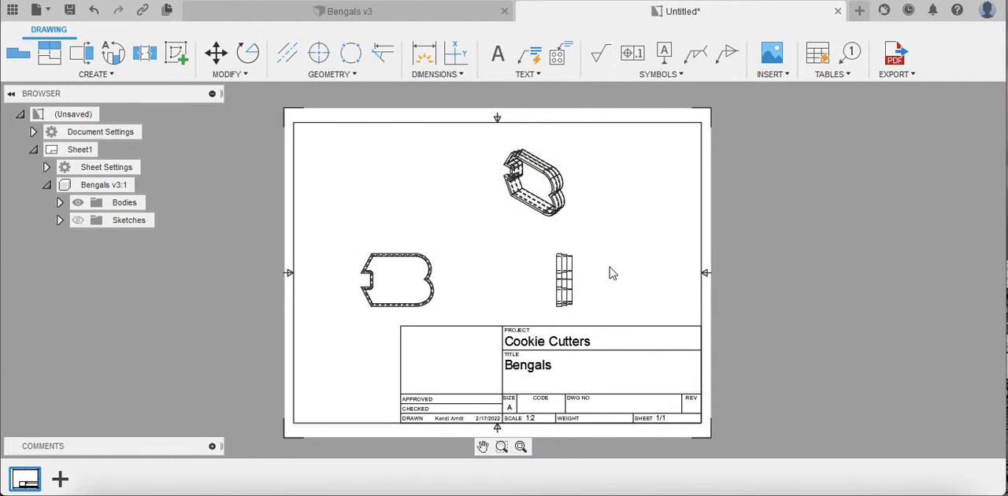
Step: Edit the isometric view to use the Shaded style
scroll(533, 199, up, 2)
scroll(549, 181, up, 1)
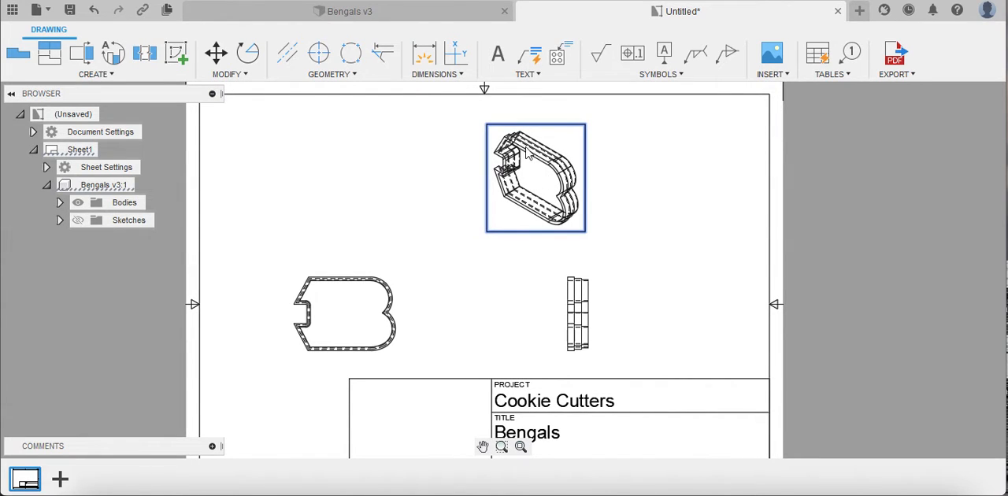
right_click(529, 184)
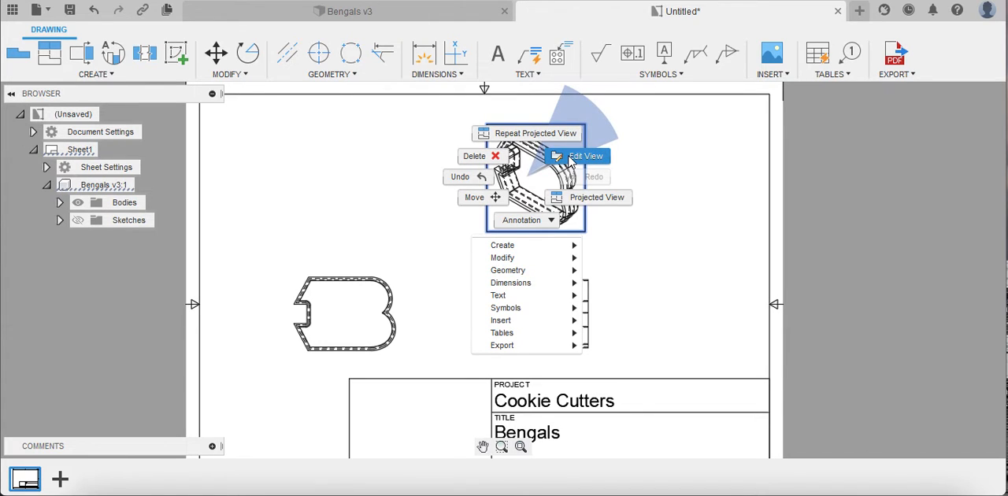
click(570, 158)
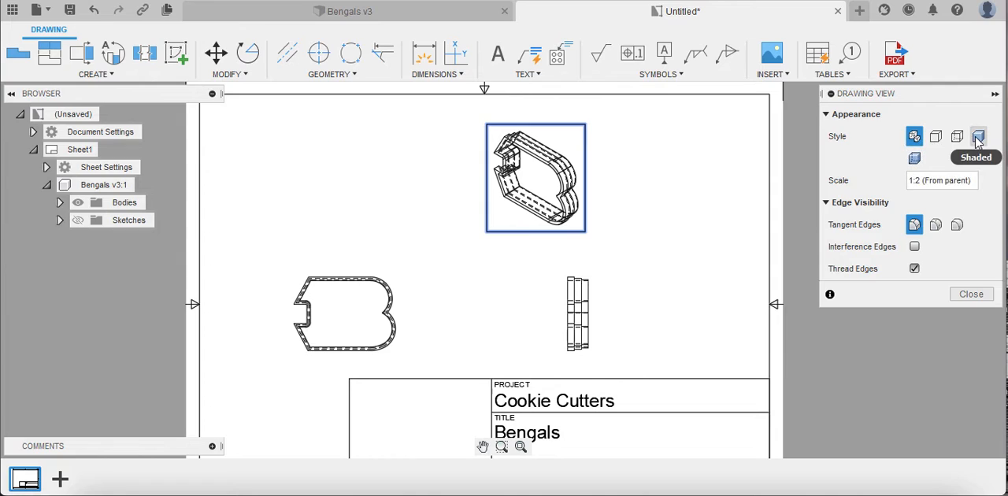
click(978, 138)
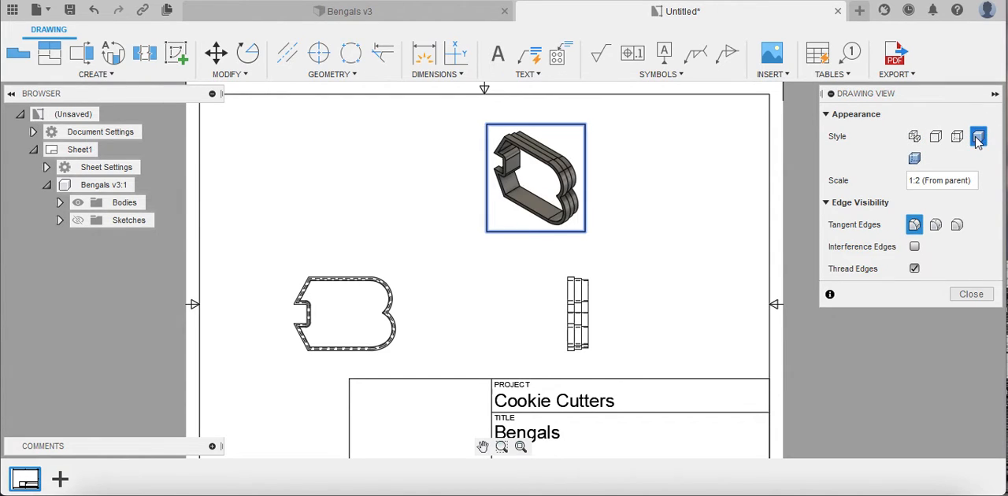
click(971, 295)
scroll(465, 297, down, 3)
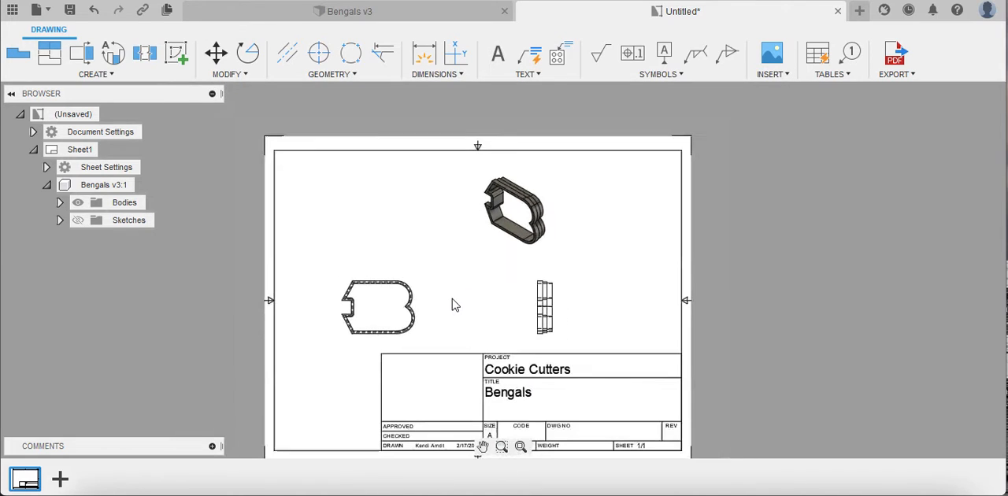
scroll(386, 312, up, 3)
scroll(385, 312, up, 5)
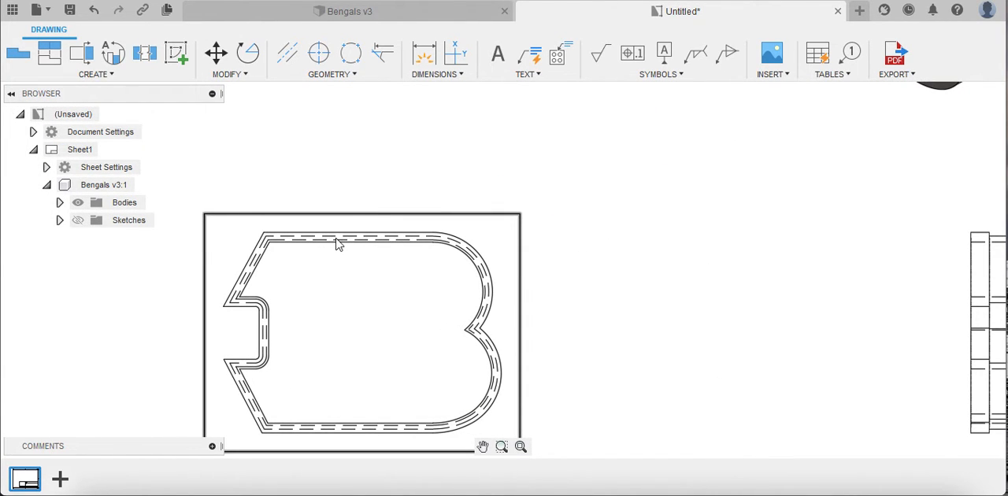
scroll(446, 268, down, 6)
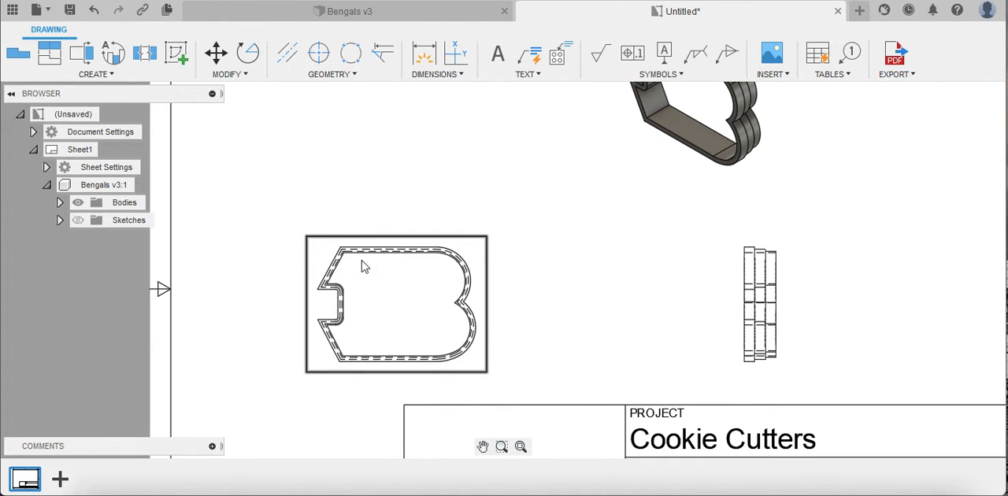
key(d)
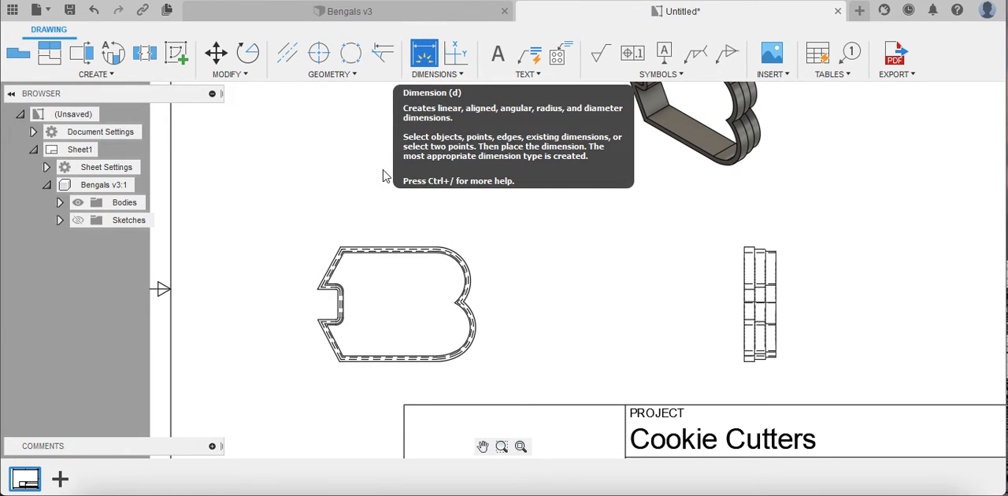
click(334, 289)
click(461, 296)
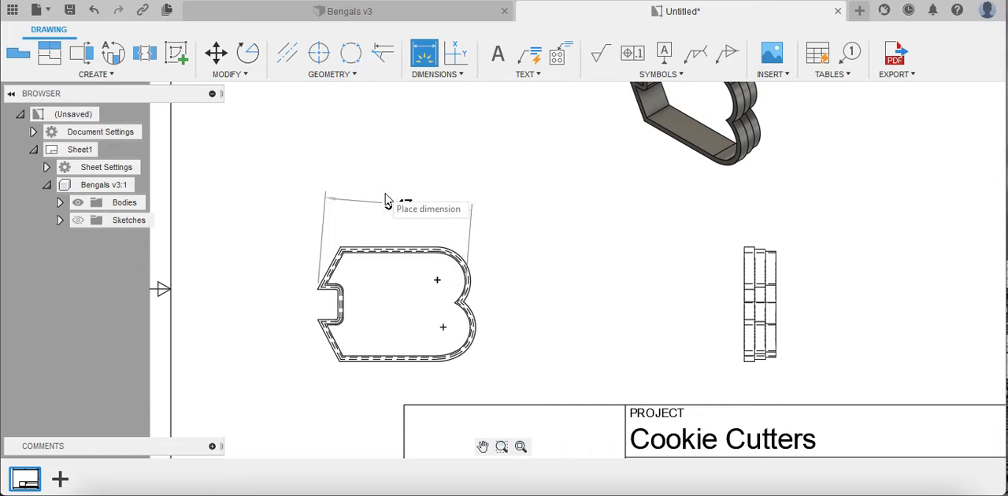
key(Escape)
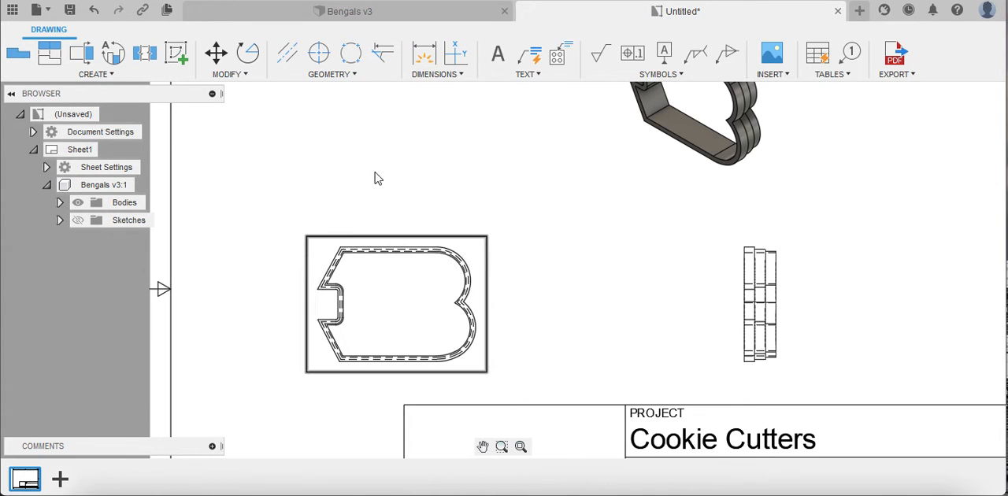
Step: Dimension the front view's horizontal distance from the upper left tip to the notch between the lobes, and the upper lobe's outer radius
key(d)
click(329, 289)
click(459, 301)
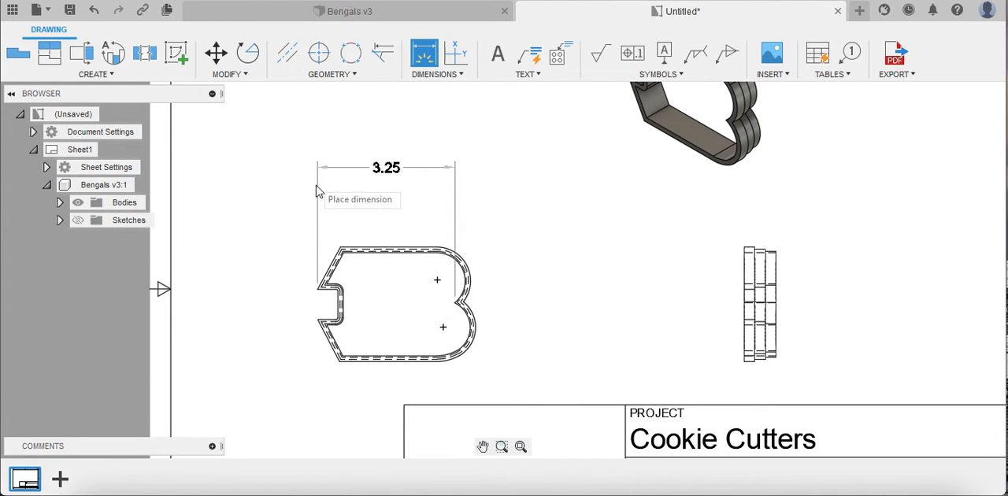
click(321, 199)
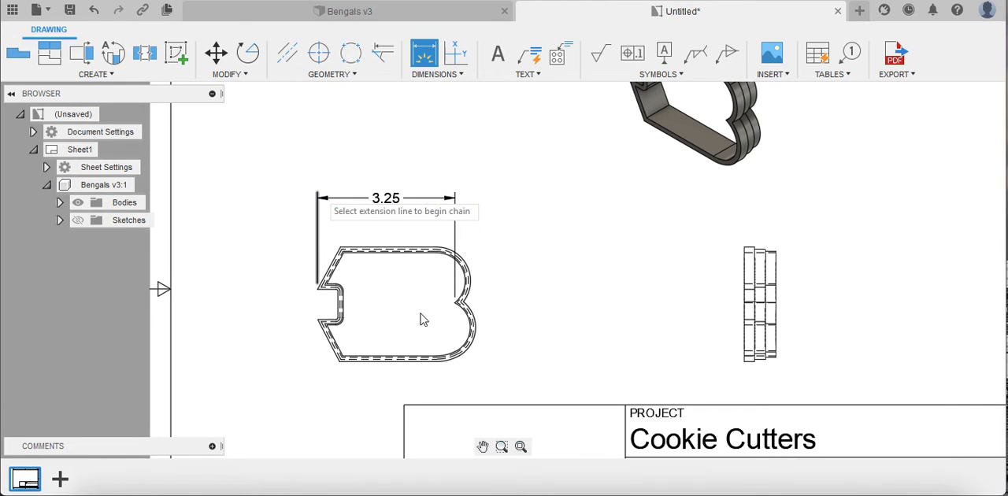
key(Escape)
click(470, 273)
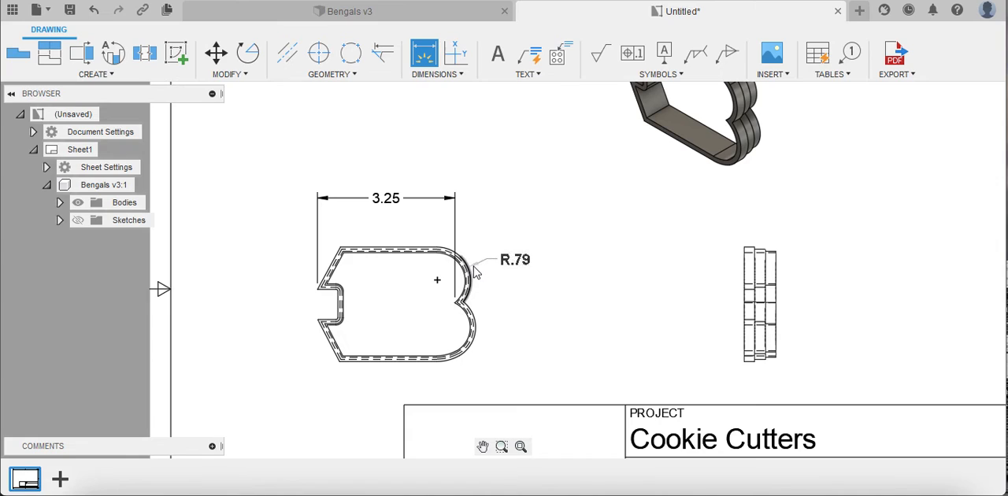
click(508, 229)
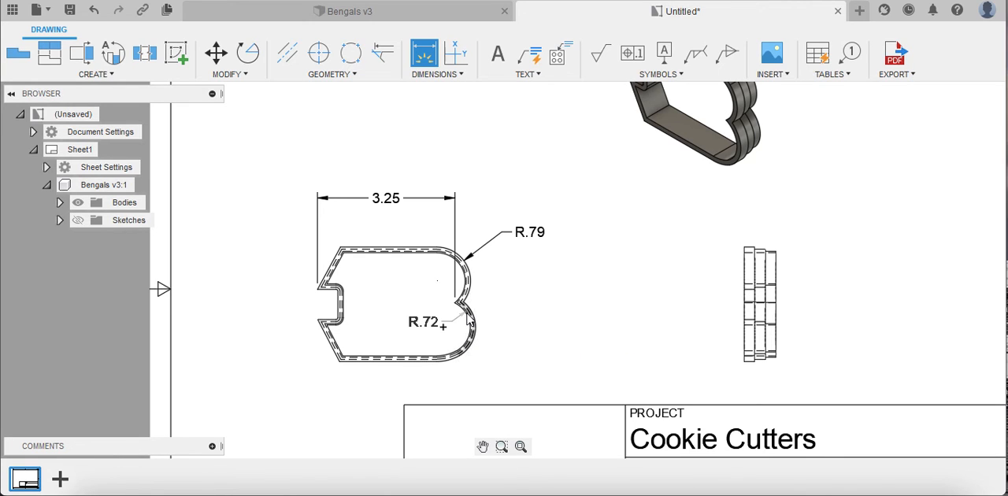
scroll(467, 317, up, 2)
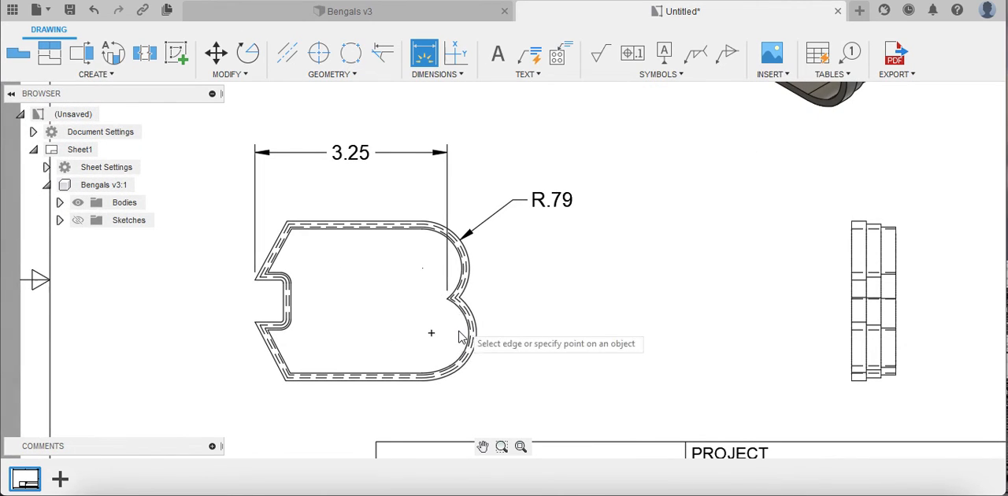
scroll(580, 284, down, 1)
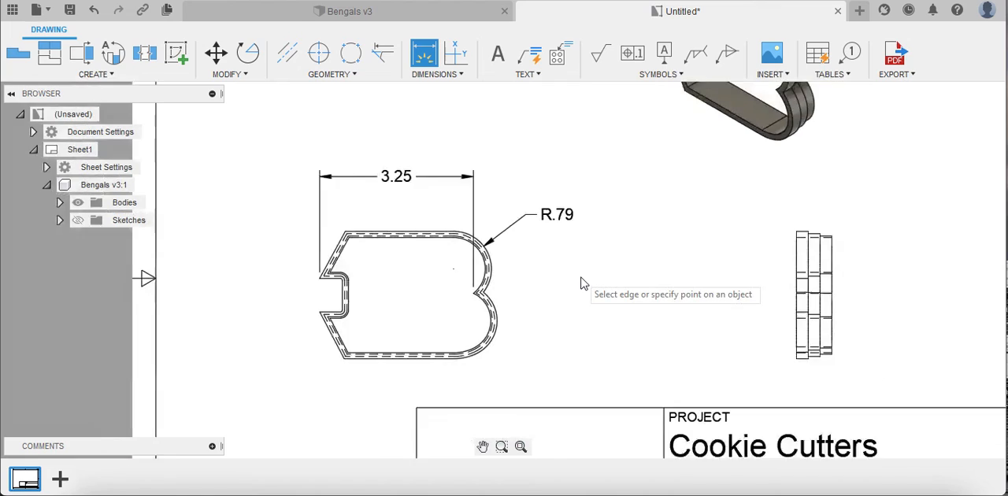
scroll(579, 283, down, 1)
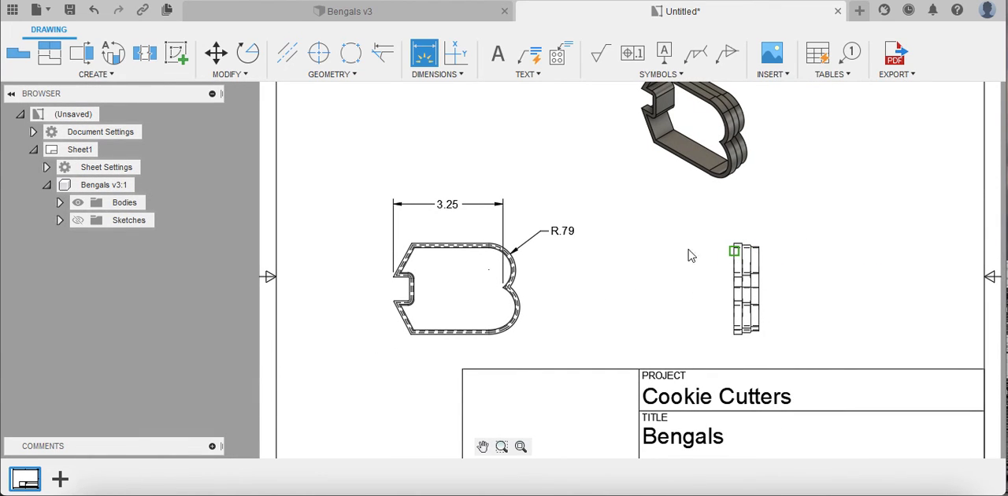
scroll(671, 253, down, 2)
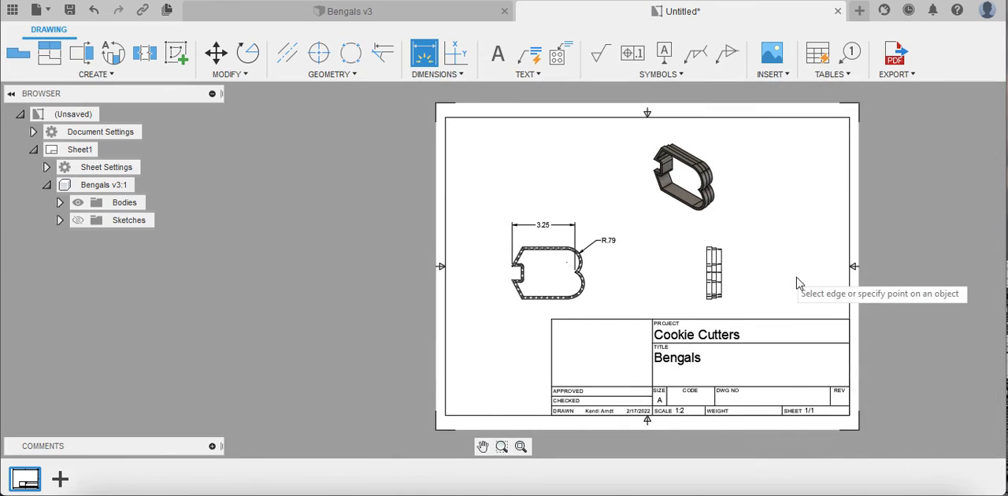
middle_drag(706, 281, 634, 271)
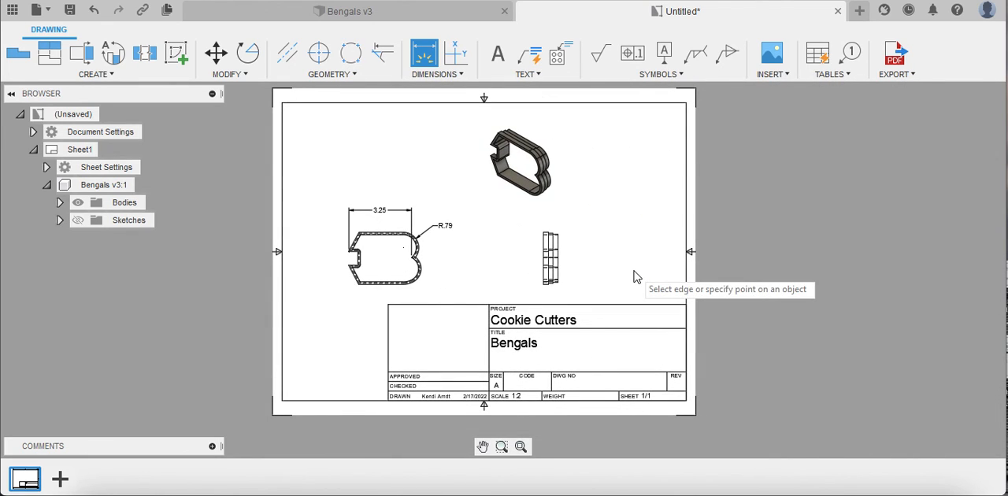